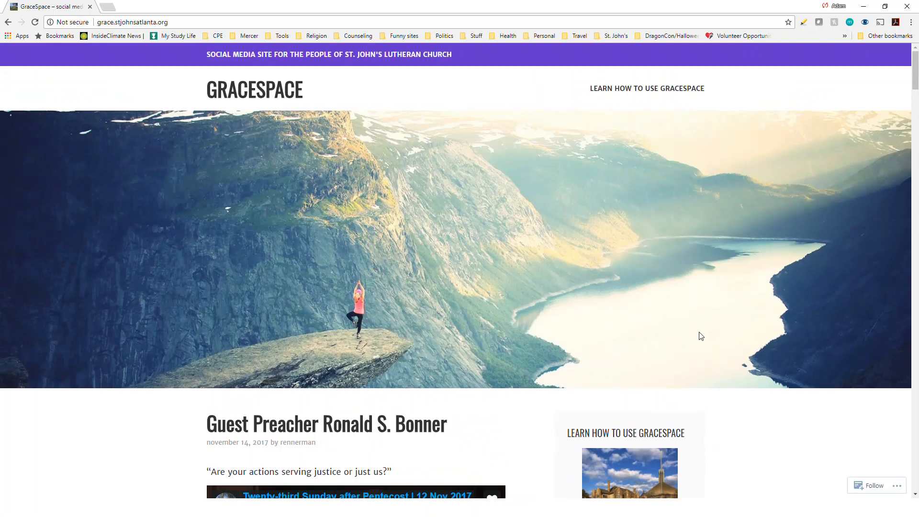
- Browse the GraceSpace site, then choose Sign up from the Follow bar's '...' menu
{"action": "scroll", "coordinate": [679, 414], "scroll_direction": "down", "scroll_amount": 3}
{"action": "scroll", "coordinate": [181, 318], "scroll_direction": "down", "scroll_amount": 4}
{"action": "scroll", "coordinate": [180, 318], "scroll_direction": "down", "scroll_amount": 4}
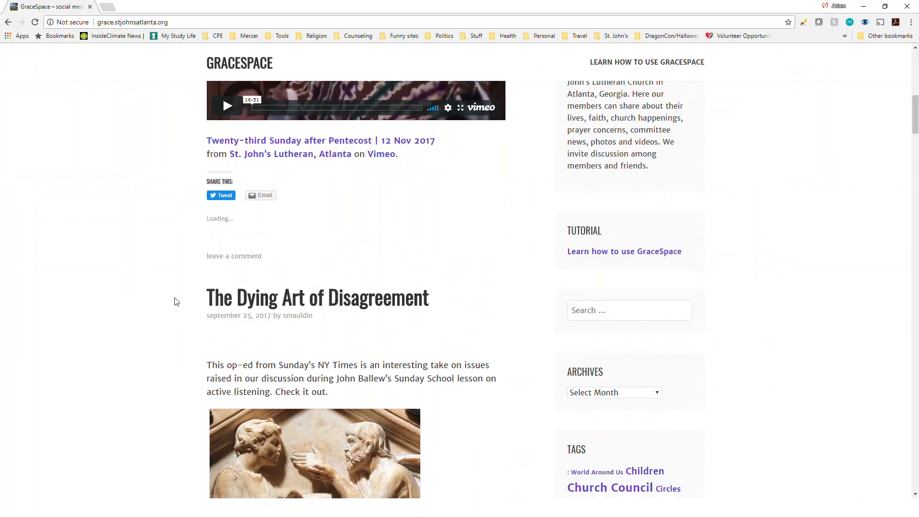
{"action": "scroll", "coordinate": [163, 313], "scroll_direction": "up", "scroll_amount": 2}
{"action": "scroll", "coordinate": [163, 314], "scroll_direction": "up", "scroll_amount": 4}
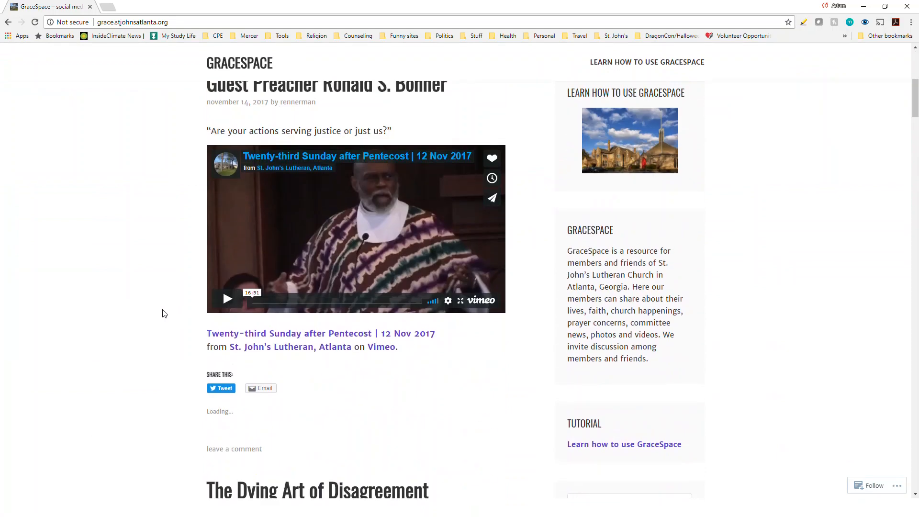
{"action": "scroll", "coordinate": [163, 314], "scroll_direction": "down", "scroll_amount": 3}
{"action": "scroll", "coordinate": [163, 314], "scroll_direction": "up", "scroll_amount": 6}
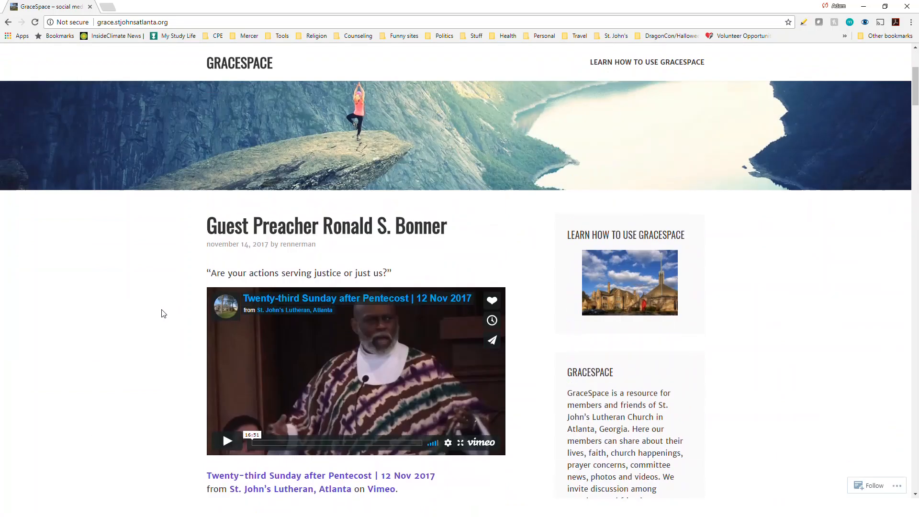
{"action": "scroll", "coordinate": [188, 310], "scroll_direction": "down", "scroll_amount": 1}
{"action": "scroll", "coordinate": [188, 310], "scroll_direction": "down", "scroll_amount": 10}
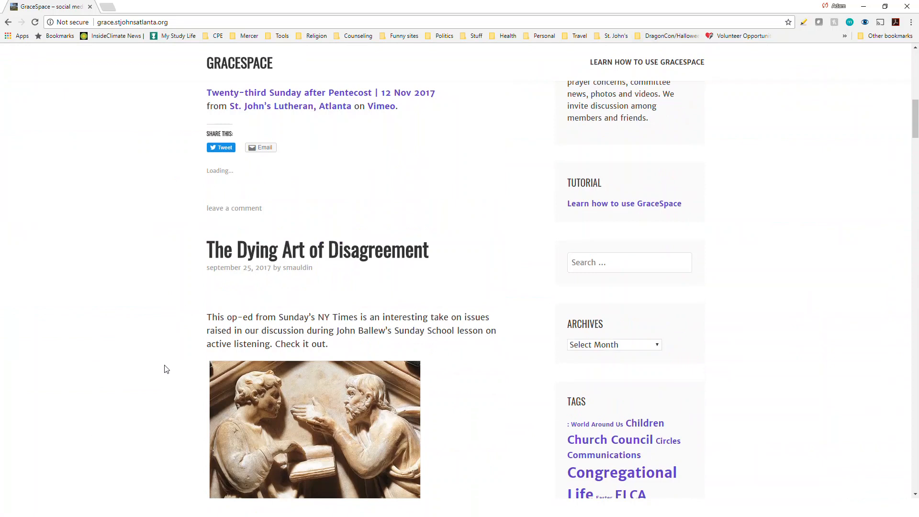
{"action": "scroll", "coordinate": [165, 369], "scroll_direction": "down", "scroll_amount": 3}
{"action": "scroll", "coordinate": [165, 368], "scroll_direction": "up", "scroll_amount": 14}
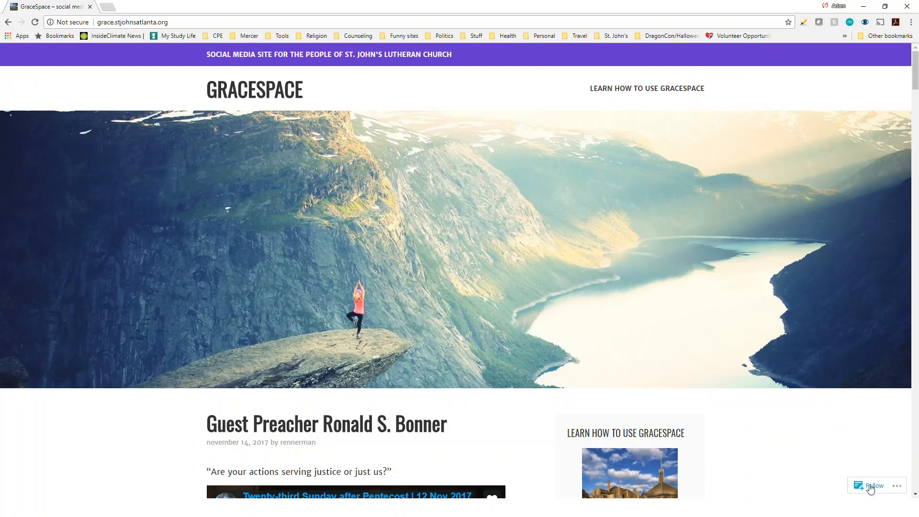
{"action": "left_click", "coordinate": [899, 488]}
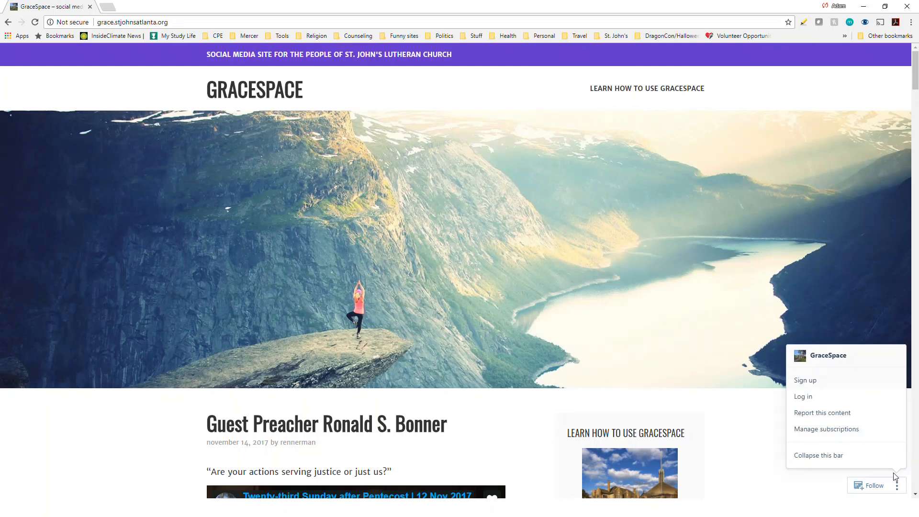
{"action": "left_click", "coordinate": [813, 382]}
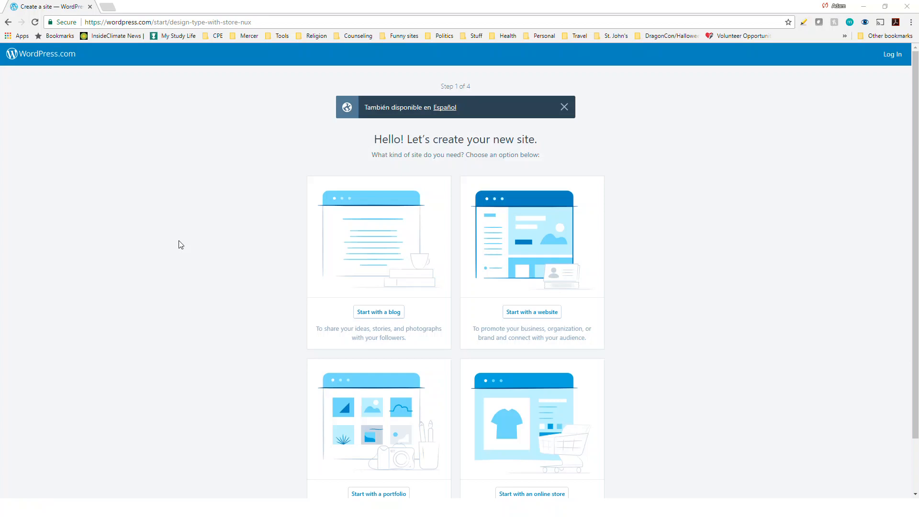
- Pick 'Start with a blog' as the site type
{"action": "scroll", "coordinate": [400, 346], "scroll_direction": "down", "scroll_amount": 1}
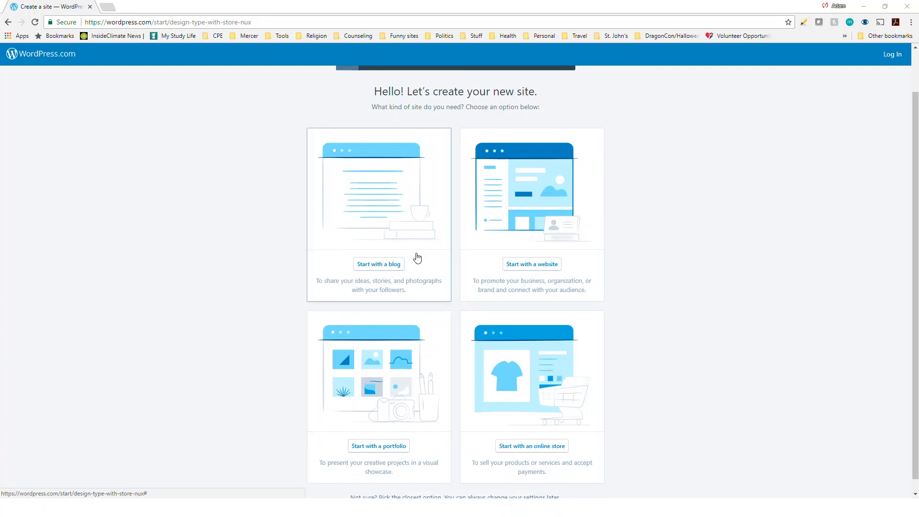
{"action": "left_click", "coordinate": [416, 404]}
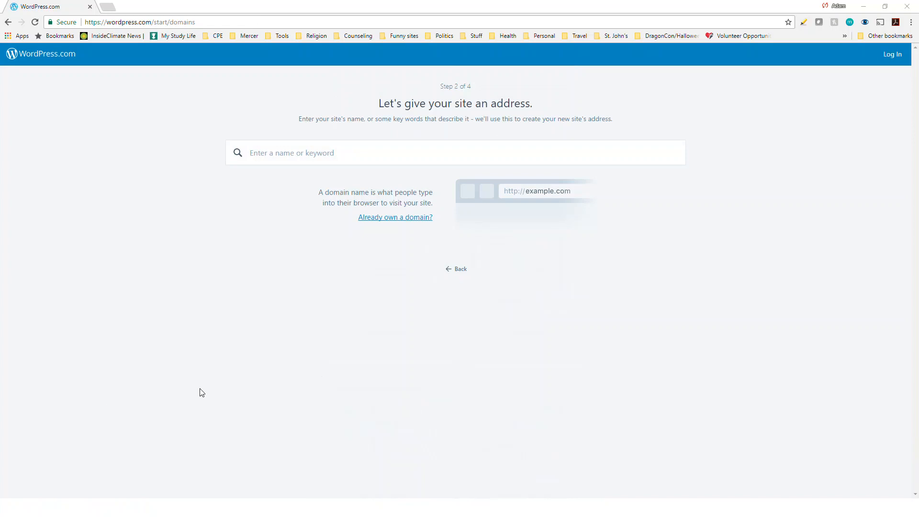
- Search addresses for the account holder's name, try another name, then search the original again
{"action": "left_click", "coordinate": [299, 159]}
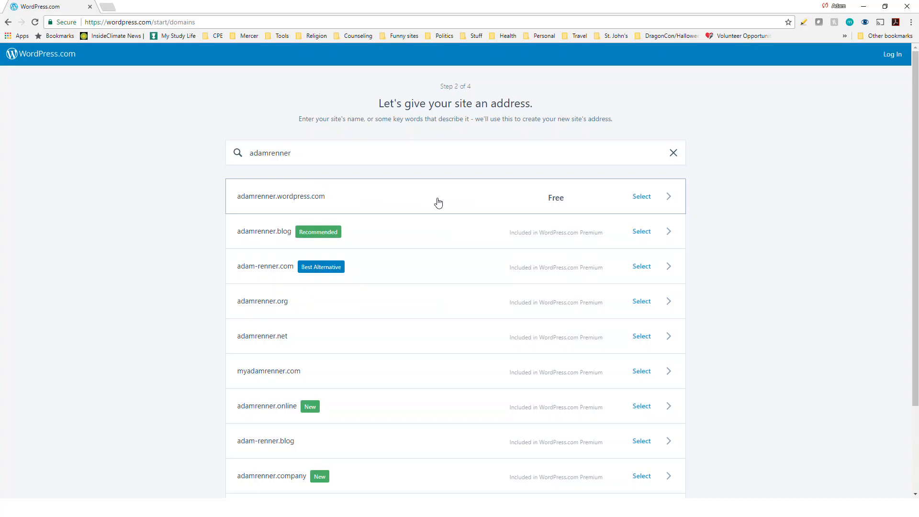
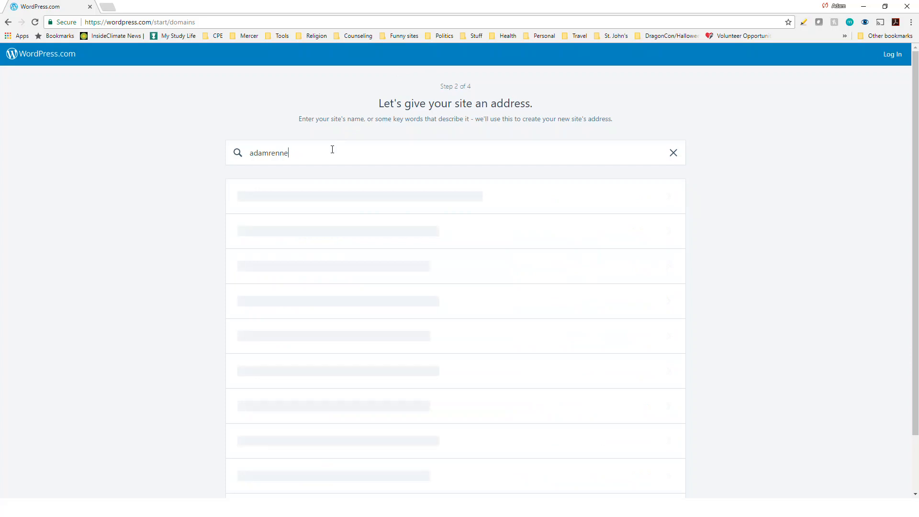
{"action": "type", "text": "johnsmith"}
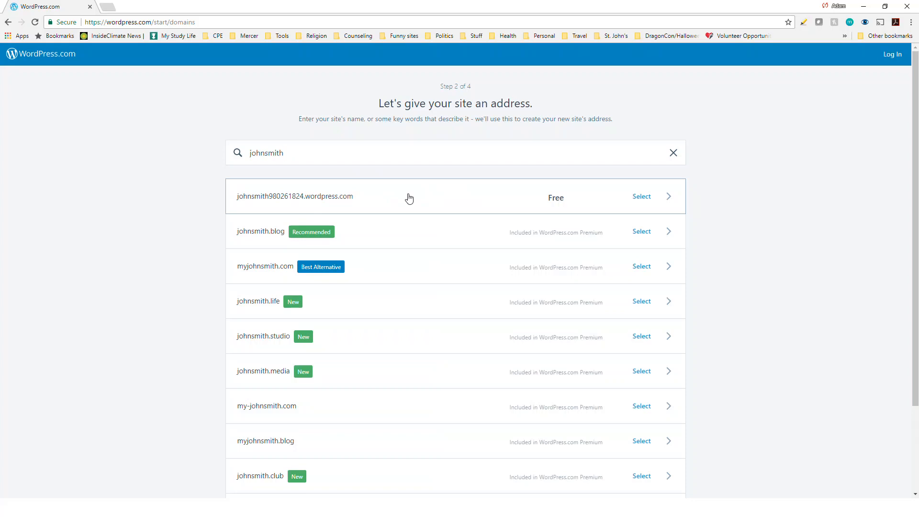
{"action": "left_click_drag", "start_coordinate": [292, 153], "coordinate": [232, 154]}
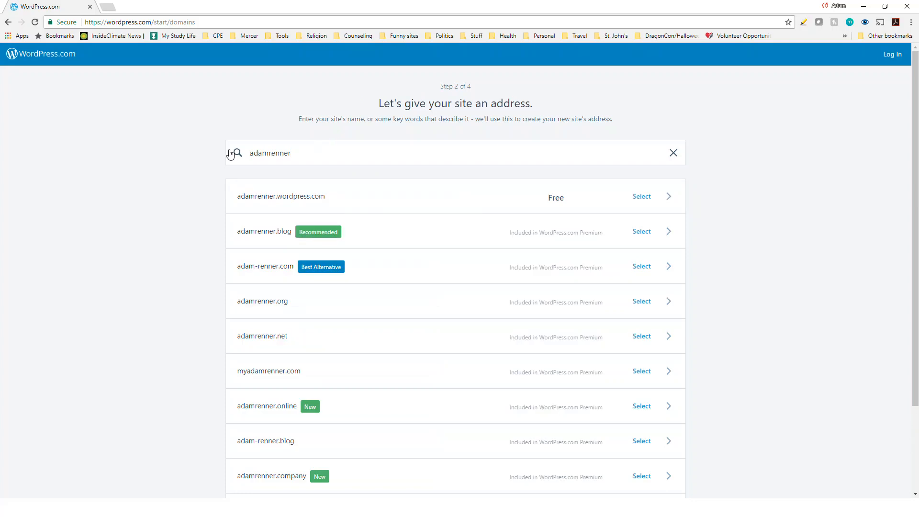
- Claim the free .wordpress.com address and start with the Free plan
{"action": "left_click", "coordinate": [412, 195]}
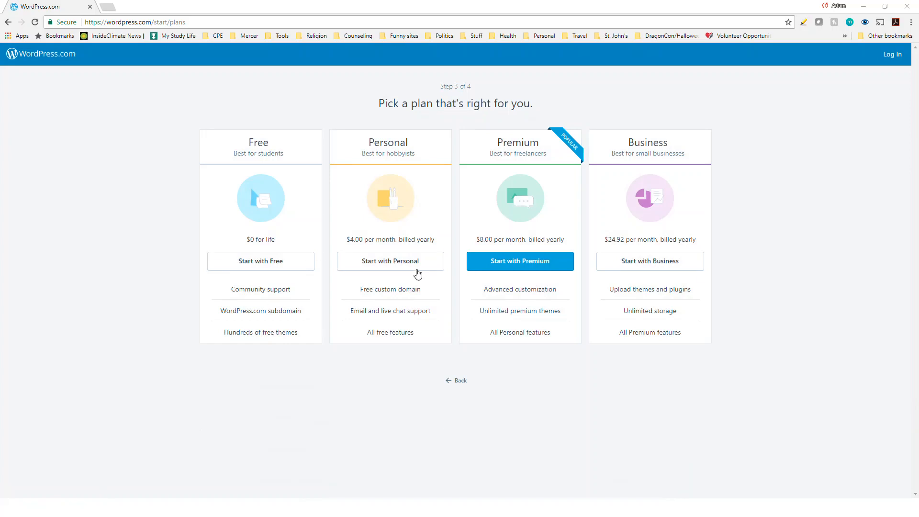
{"action": "left_click", "coordinate": [284, 264]}
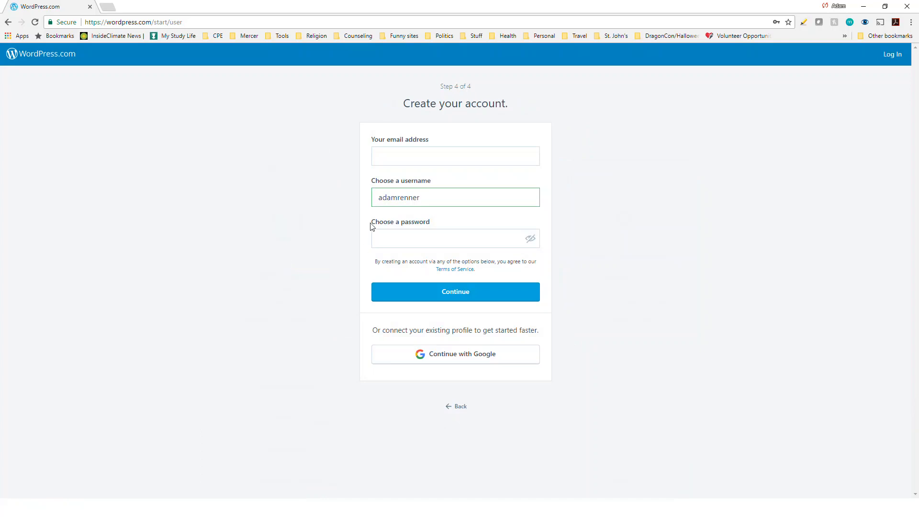
- Enter the account e-mail address and a password on the Create your account form
{"action": "left_click", "coordinate": [462, 160]}
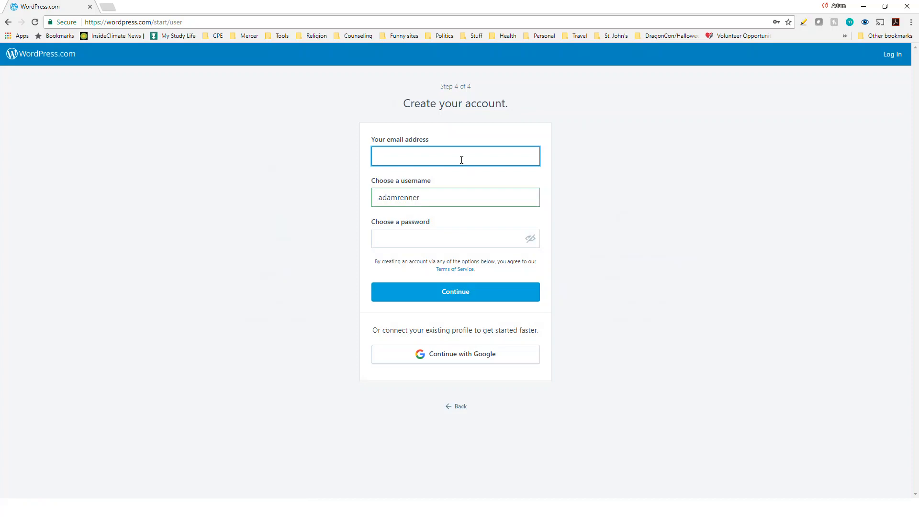
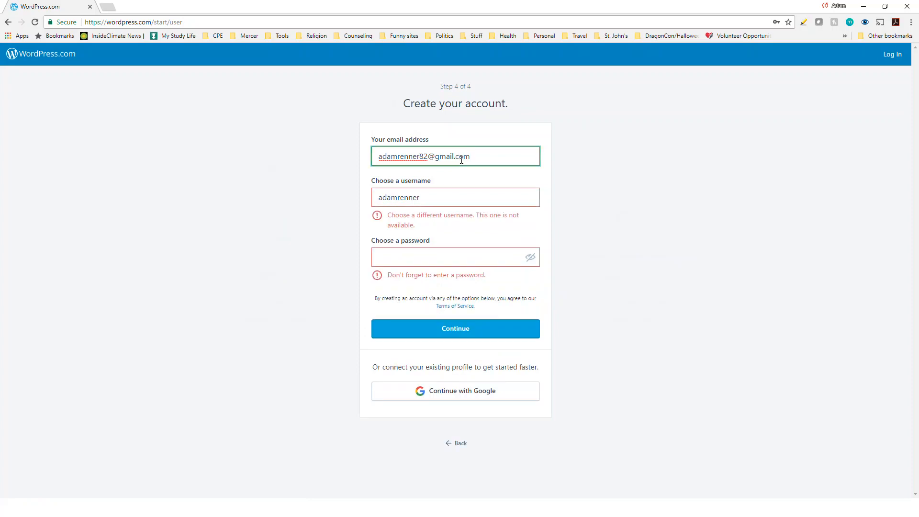
{"action": "left_click", "coordinate": [437, 259]}
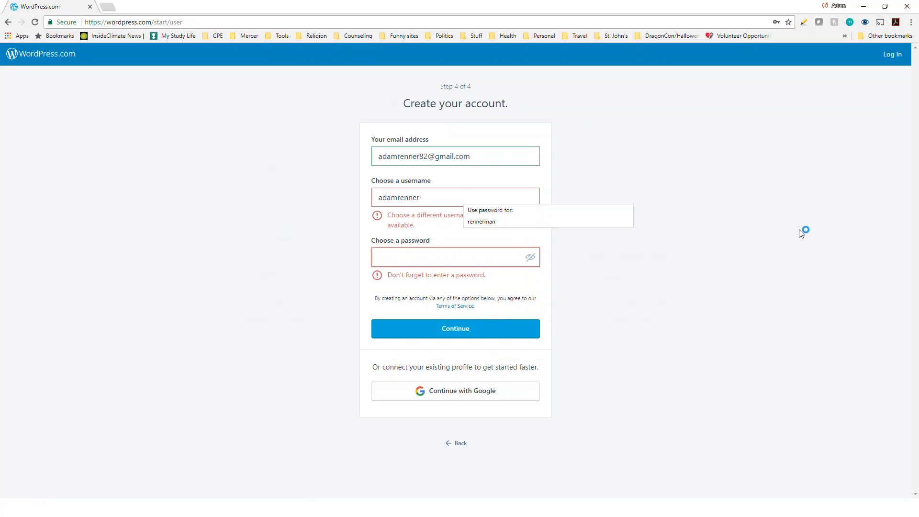
{"action": "type", "text": "••••••"}
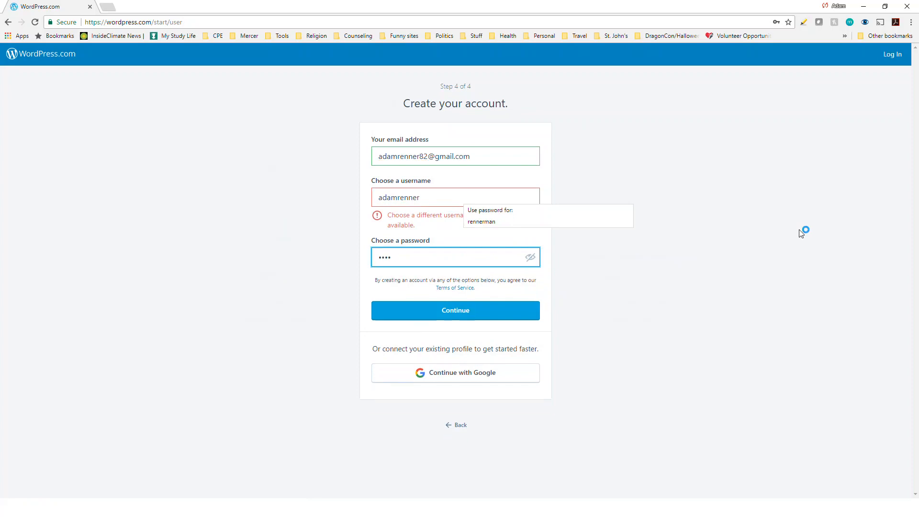
{"action": "type", "text": "••"}
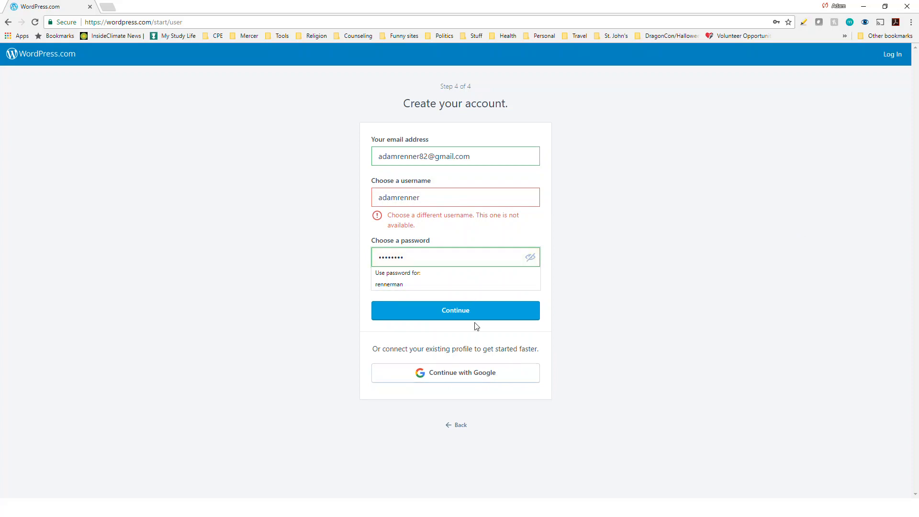
- Change the taken username to an available variant and submit the account details
{"action": "left_click", "coordinate": [445, 194]}
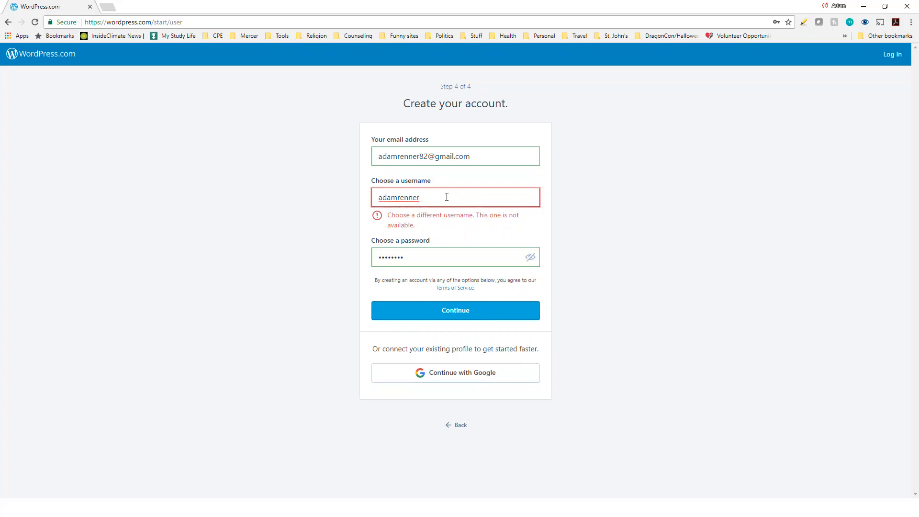
{"action": "type", "text": "82"}
{"action": "left_click", "coordinate": [266, 203]}
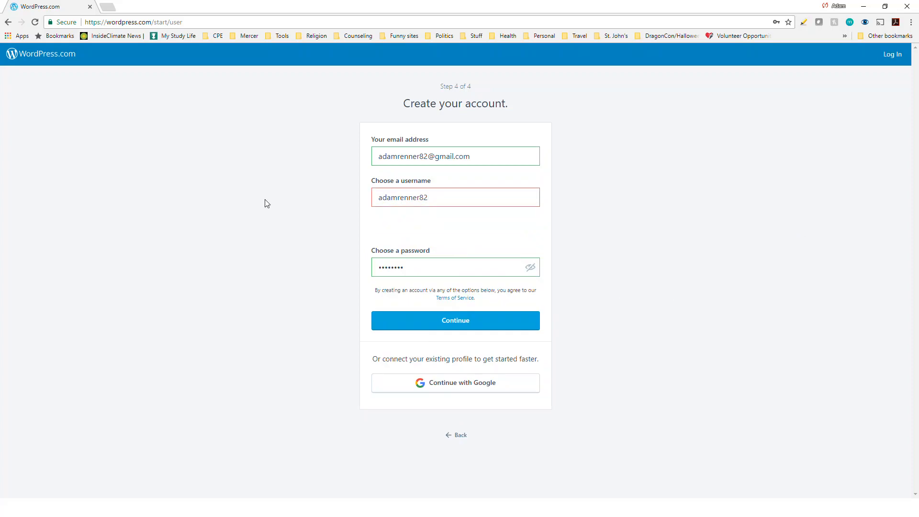
{"action": "left_click_drag", "start_coordinate": [429, 198], "coordinate": [420, 199]}
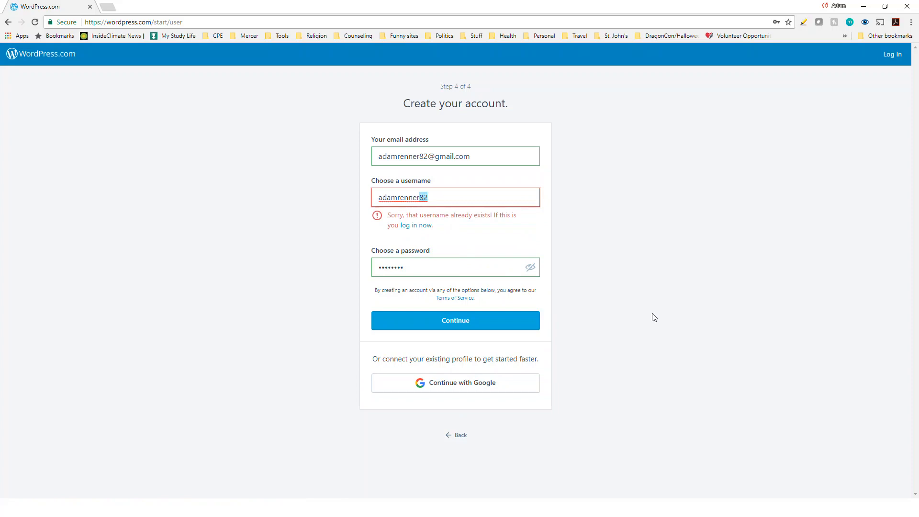
{"action": "type", "text": "stjohns"}
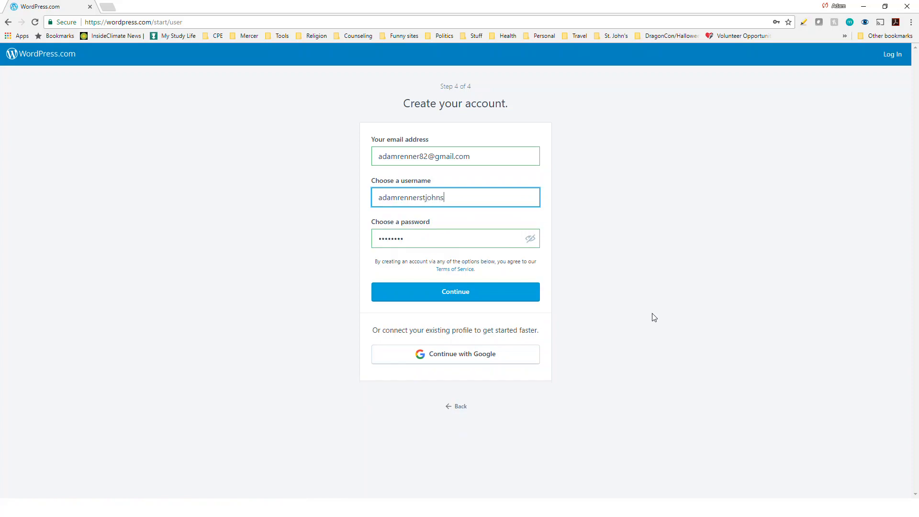
{"action": "left_click", "coordinate": [436, 296]}
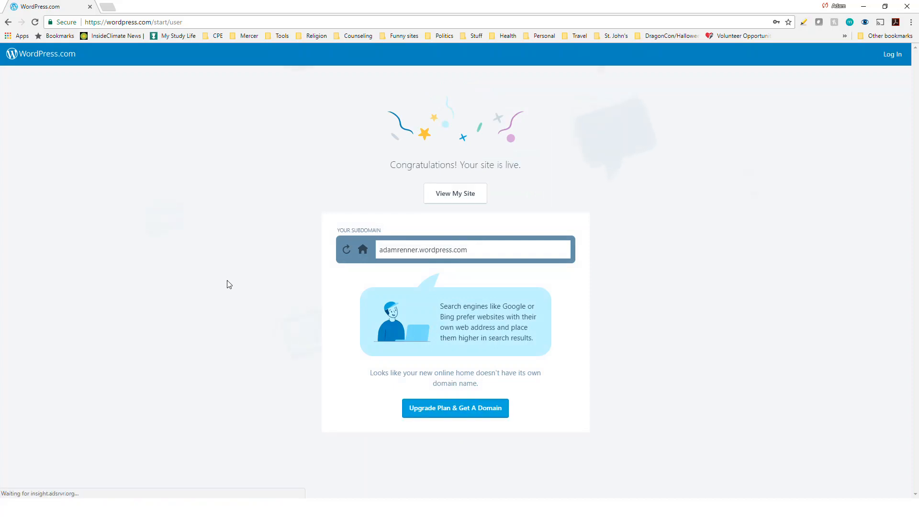
- View the new site and open the profile menu from the top-bar avatar
{"action": "left_click", "coordinate": [485, 199]}
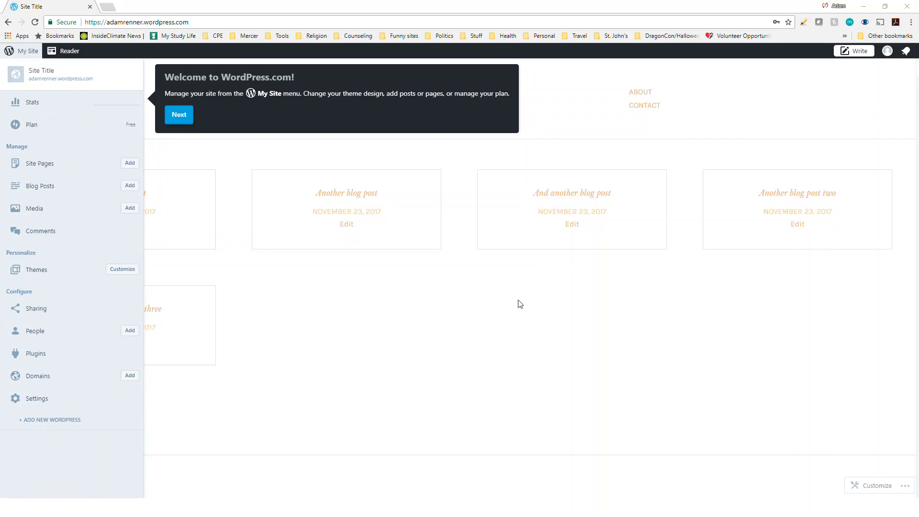
{"action": "left_click", "coordinate": [888, 52]}
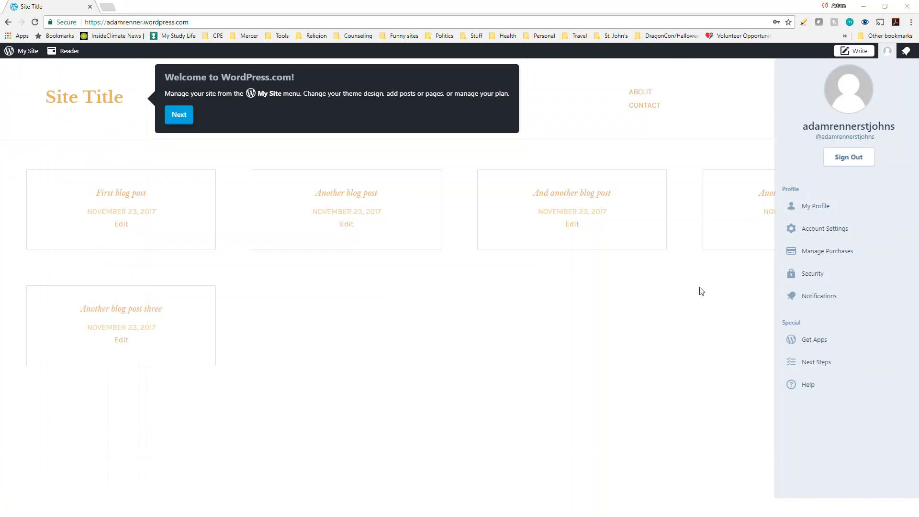
- On My Profile, enter the account holder's names and public display name
{"action": "left_click", "coordinate": [815, 207]}
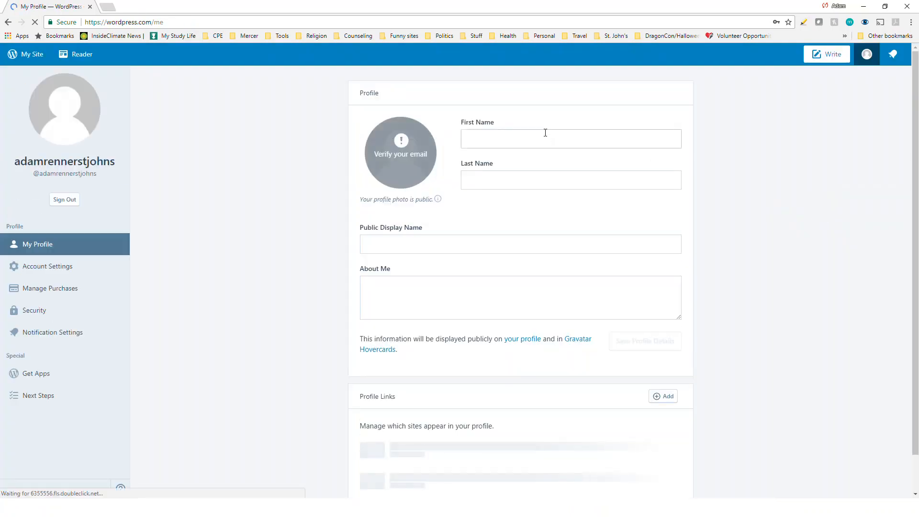
{"action": "left_click", "coordinate": [539, 141]}
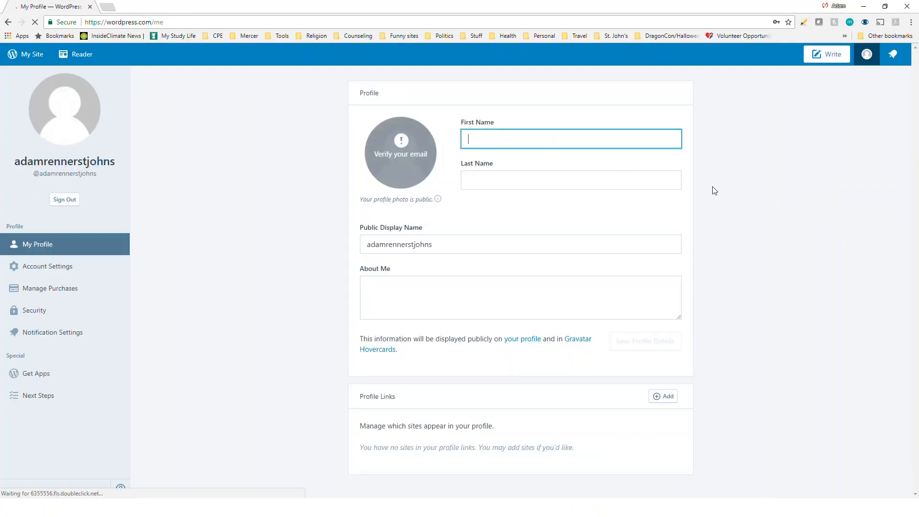
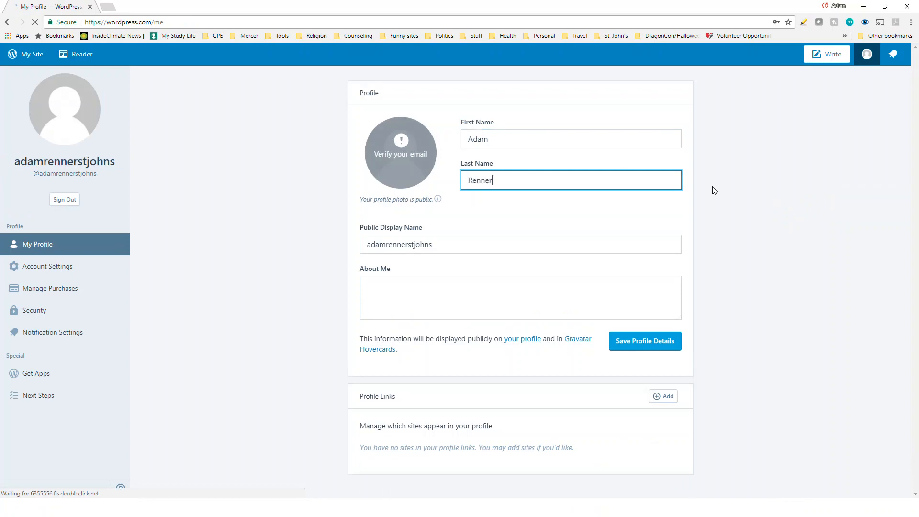
{"action": "key", "text": "Tab"}
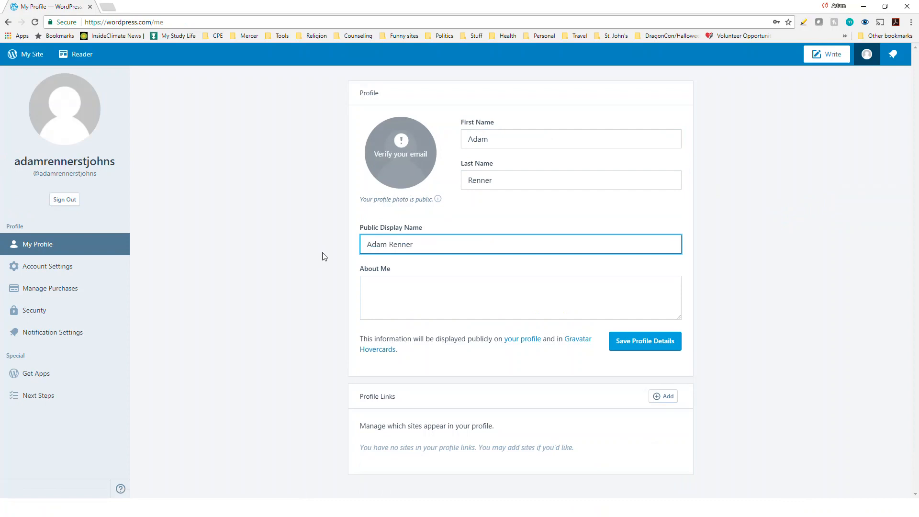
{"action": "left_click", "coordinate": [378, 294]}
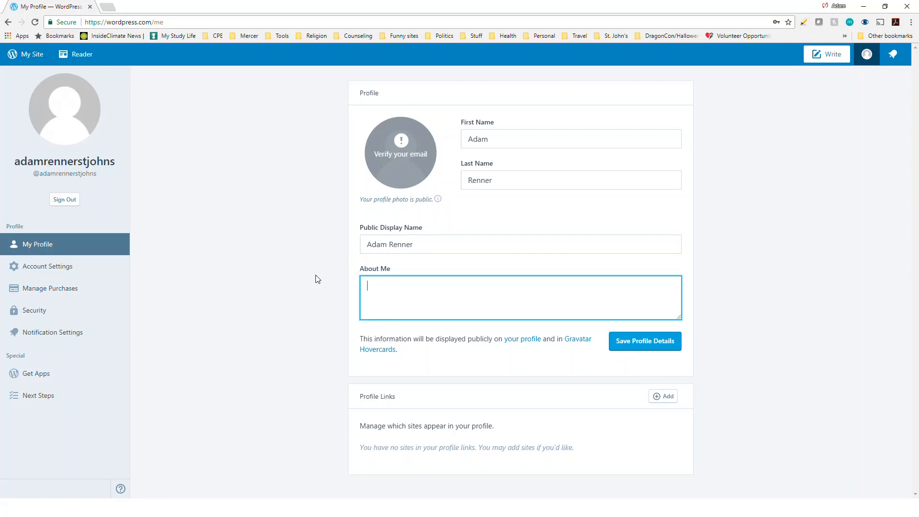
- In a new tab at gmail.com, add and sign in to the signup's Google account
{"action": "left_click", "coordinate": [109, 7]}
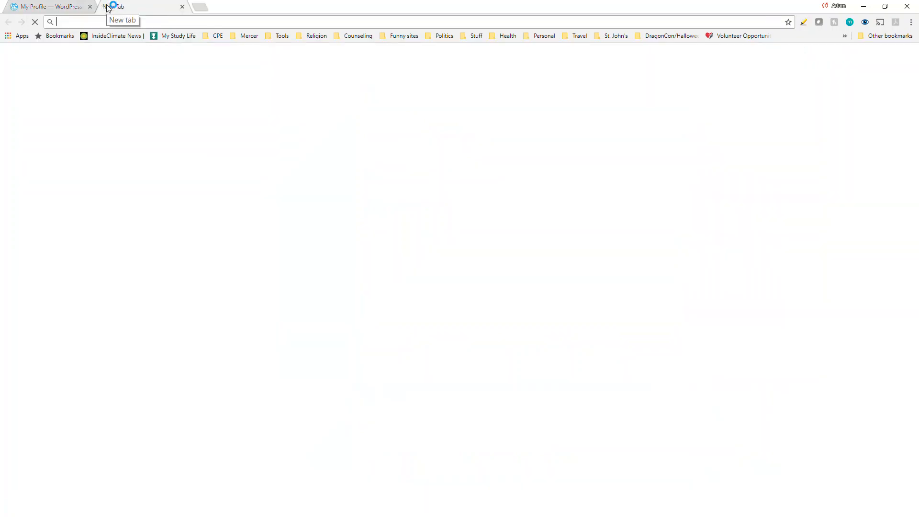
{"action": "type", "text": "gmail.com"}
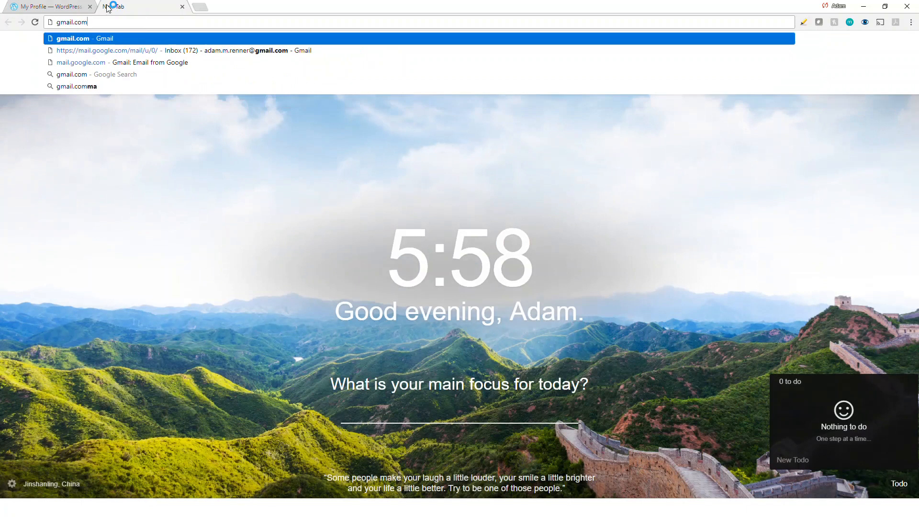
{"action": "key", "text": "Return"}
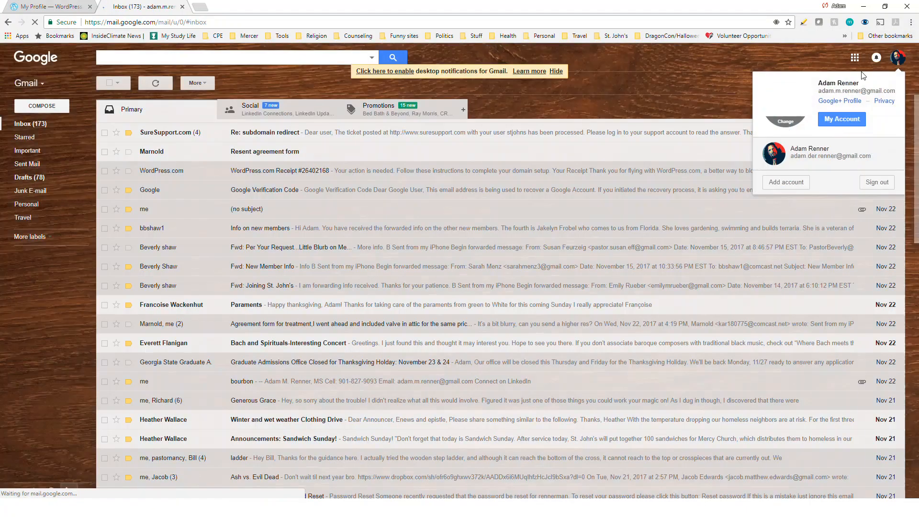
{"action": "left_click", "coordinate": [898, 58]}
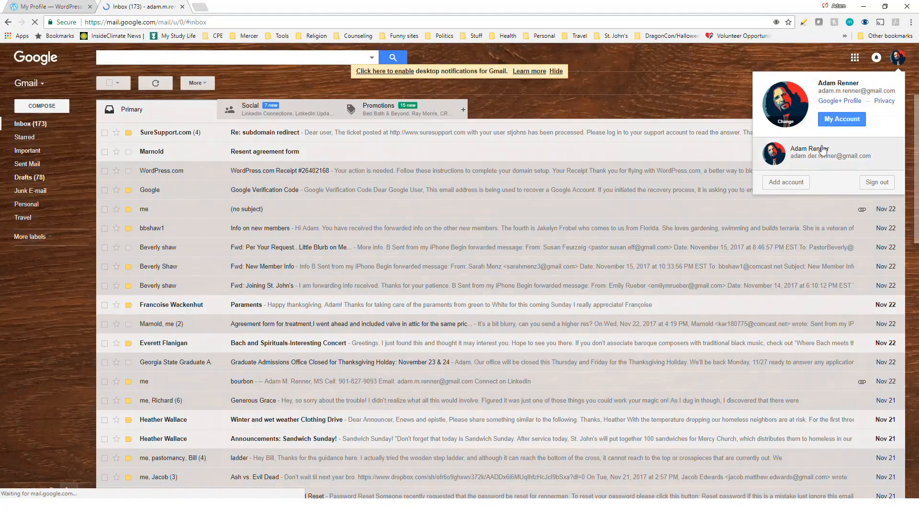
{"action": "left_click", "coordinate": [795, 183]}
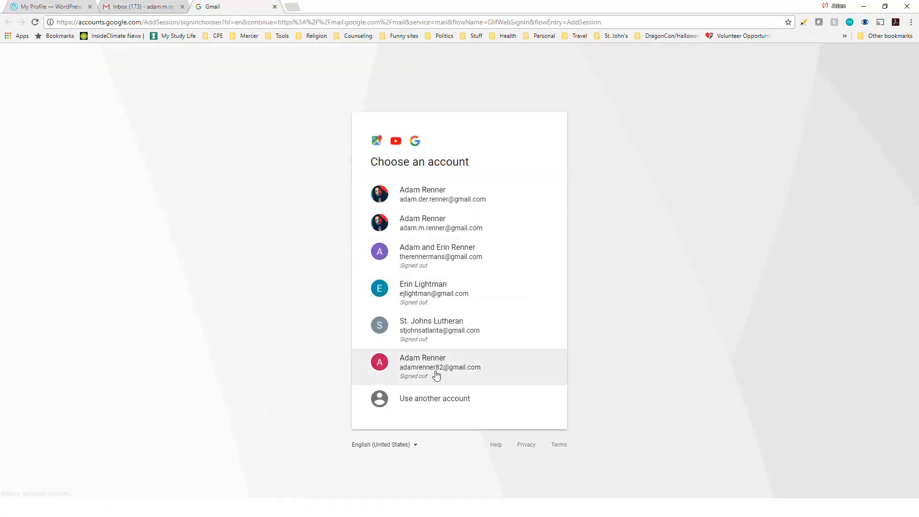
{"action": "left_click", "coordinate": [437, 376]}
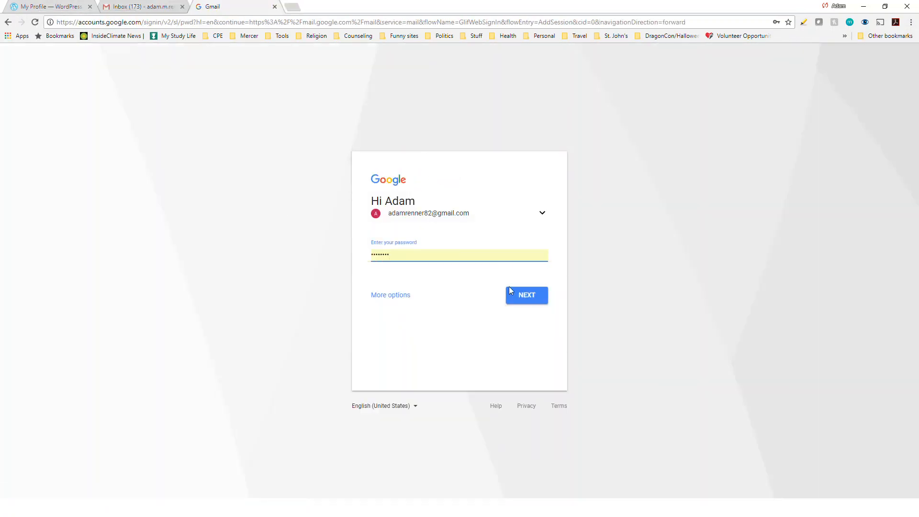
{"action": "left_click", "coordinate": [512, 291]}
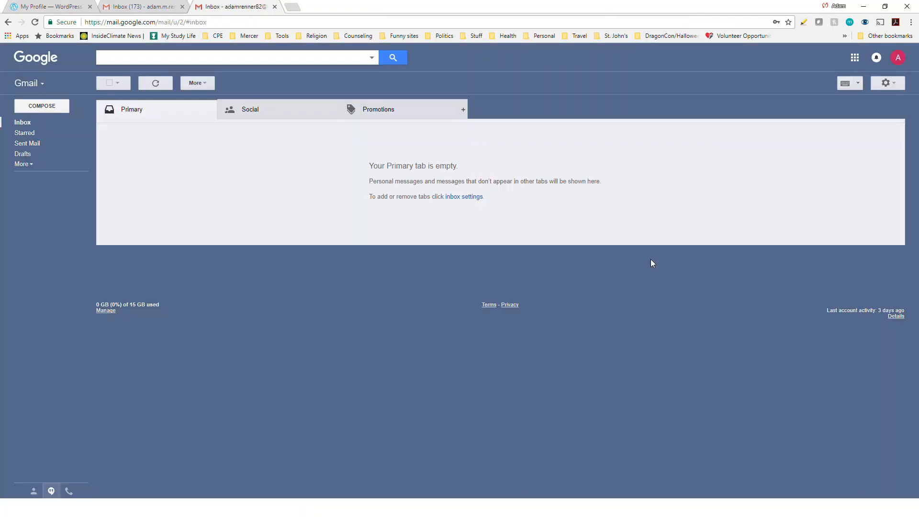
- Check the Social and Promotions inbox categories, then return to Primary
{"action": "left_click", "coordinate": [302, 109]}
{"action": "left_click", "coordinate": [412, 108]}
{"action": "left_click", "coordinate": [277, 109]}
{"action": "left_click", "coordinate": [143, 109]}
- Resend the WordPress.com verification email from the profile photo prompt, then return to the new inbox
{"action": "left_click", "coordinate": [144, 6]}
{"action": "left_click", "coordinate": [51, 6]}
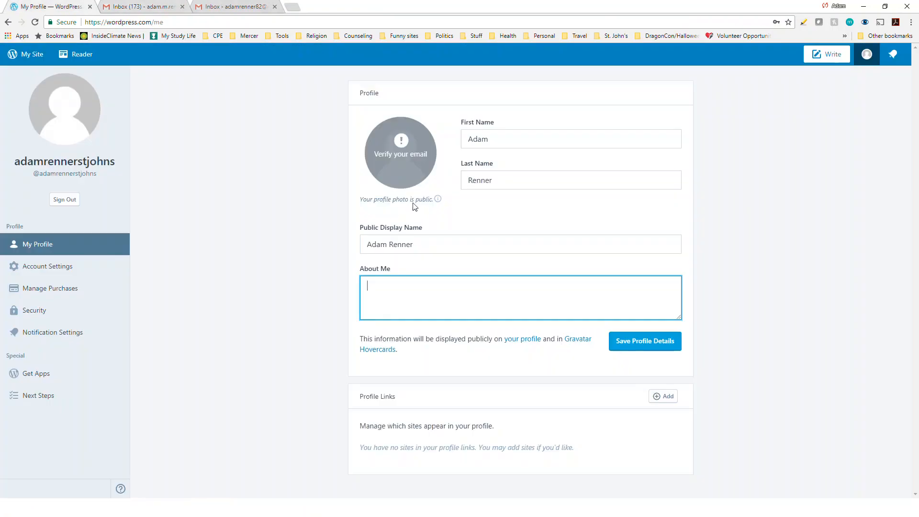
{"action": "left_click", "coordinate": [438, 200]}
{"action": "left_click", "coordinate": [383, 162]}
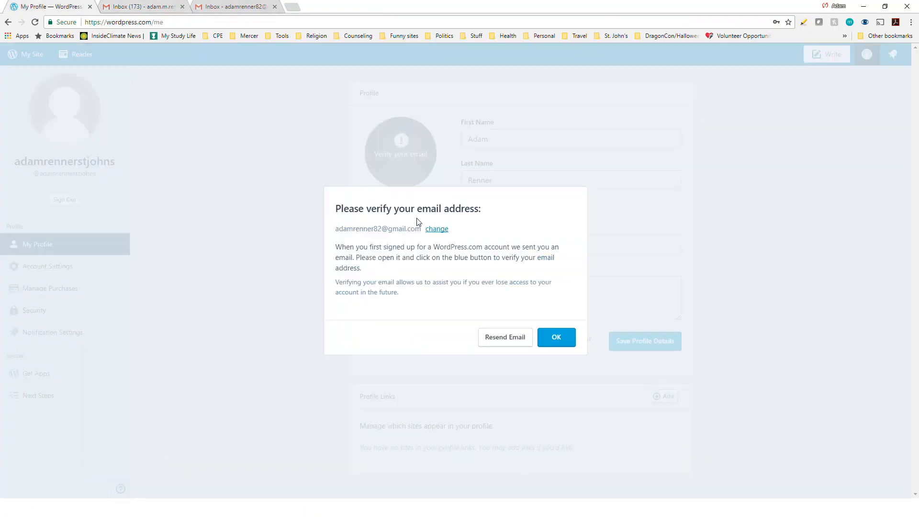
{"action": "left_click", "coordinate": [515, 337]}
{"action": "left_click", "coordinate": [567, 338]}
{"action": "left_click", "coordinate": [235, 7]}
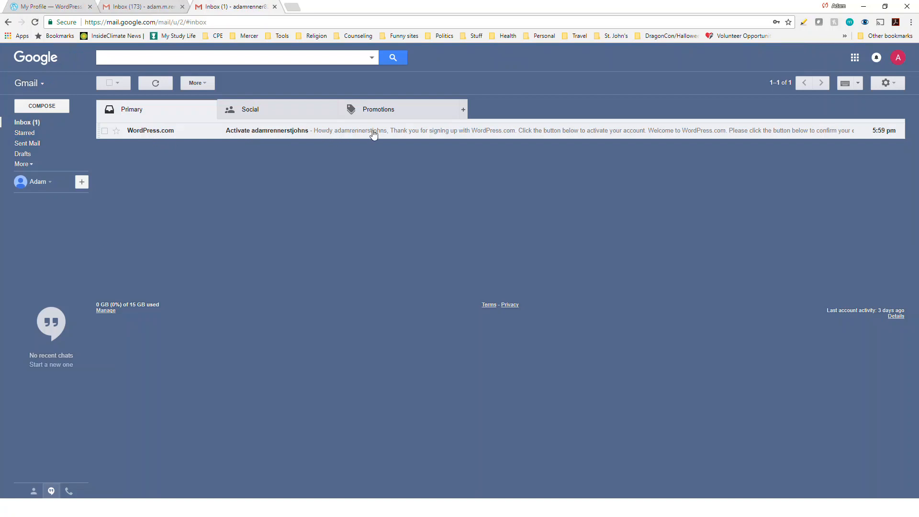
- Open WordPress.com's Activate email and confirm the address with Confirm Now
{"action": "left_click", "coordinate": [358, 134]}
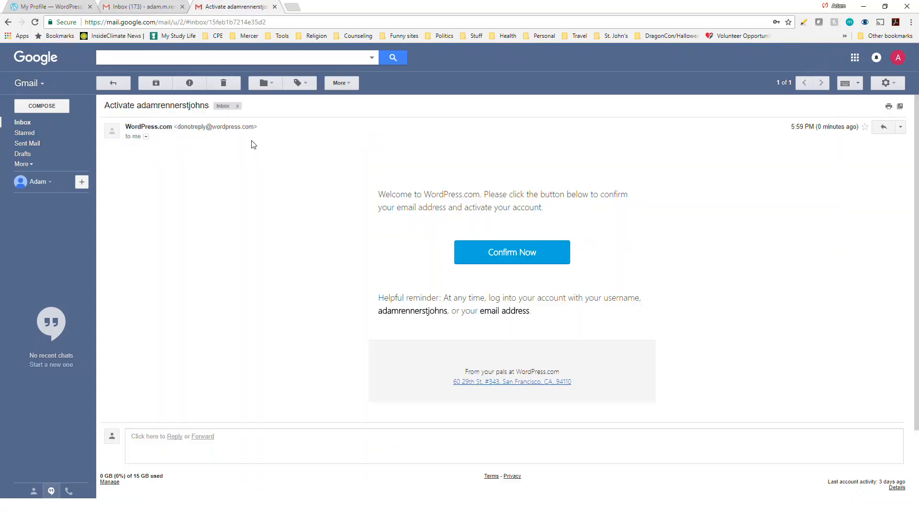
{"action": "left_click", "coordinate": [509, 270]}
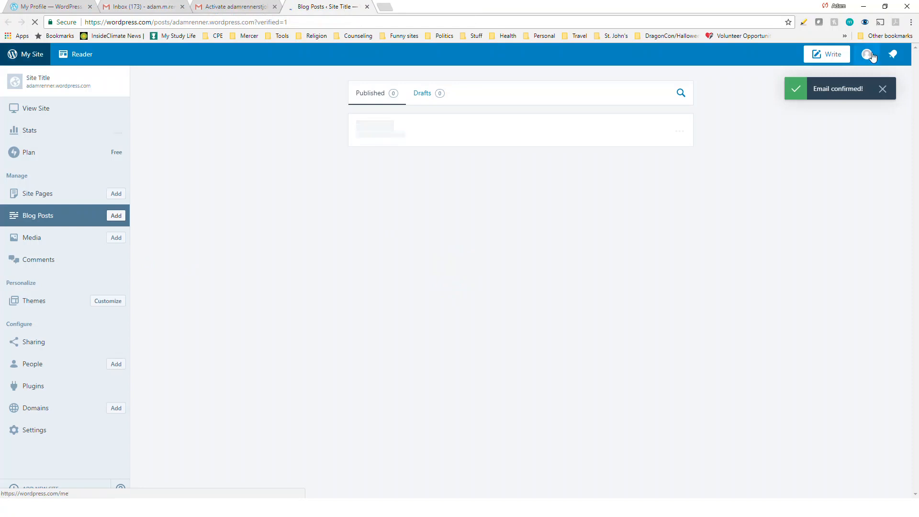
- Upload the 39052dc headshot from Pictures > headshots as the profile photo
{"action": "left_click", "coordinate": [869, 54]}
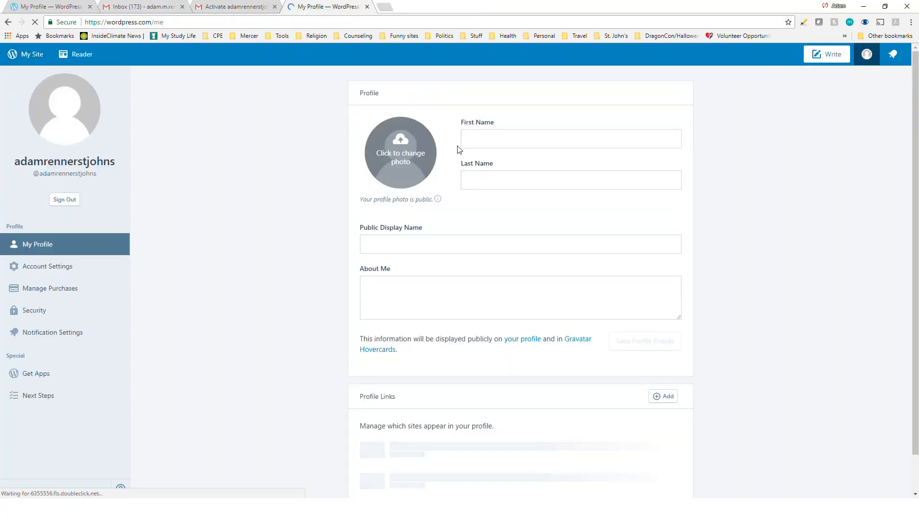
{"action": "left_click", "coordinate": [395, 154]}
{"action": "scroll", "coordinate": [421, 143], "scroll_direction": "down", "scroll_amount": 5}
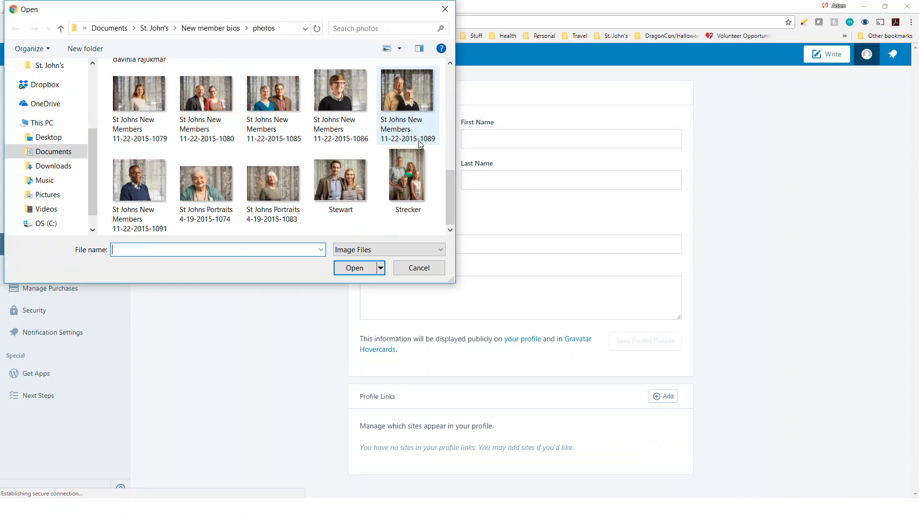
{"action": "left_click", "coordinate": [46, 195]}
{"action": "scroll", "coordinate": [339, 192], "scroll_direction": "down", "scroll_amount": 6}
{"action": "double_click", "coordinate": [274, 122]}
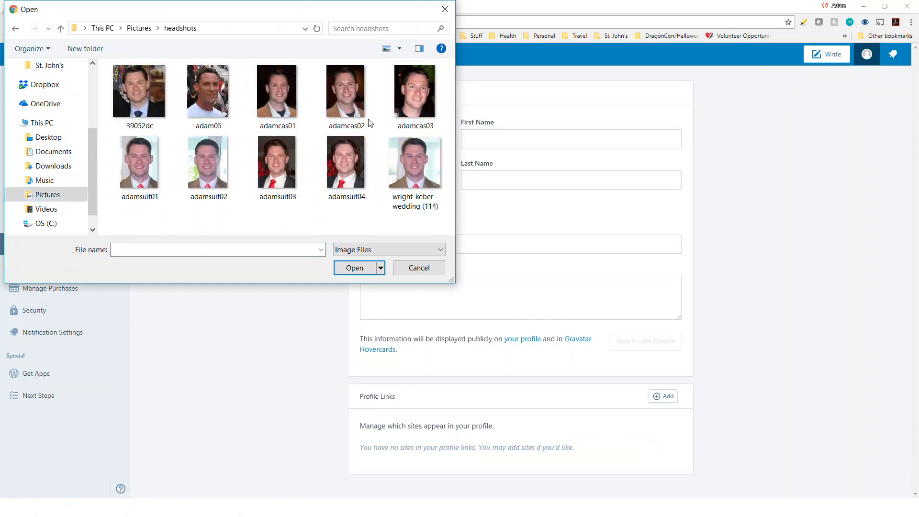
{"action": "double_click", "coordinate": [156, 91]}
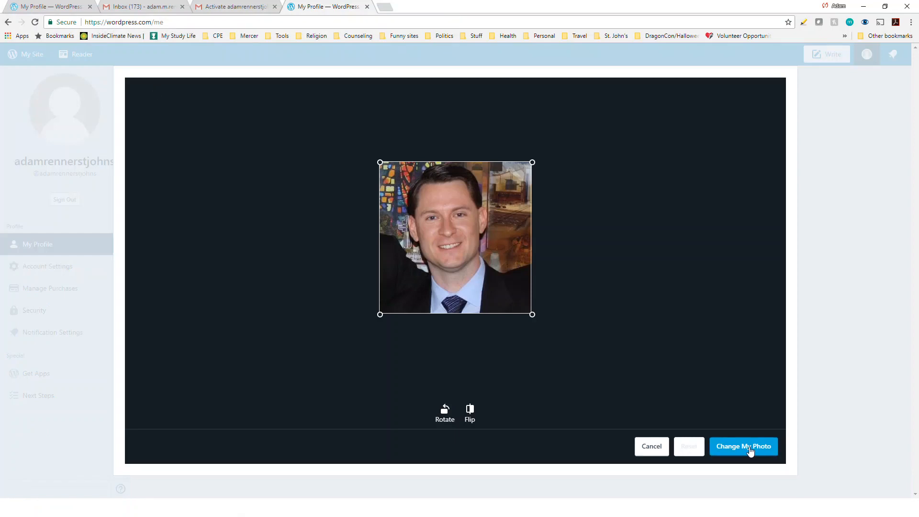
{"action": "left_click", "coordinate": [474, 264]}
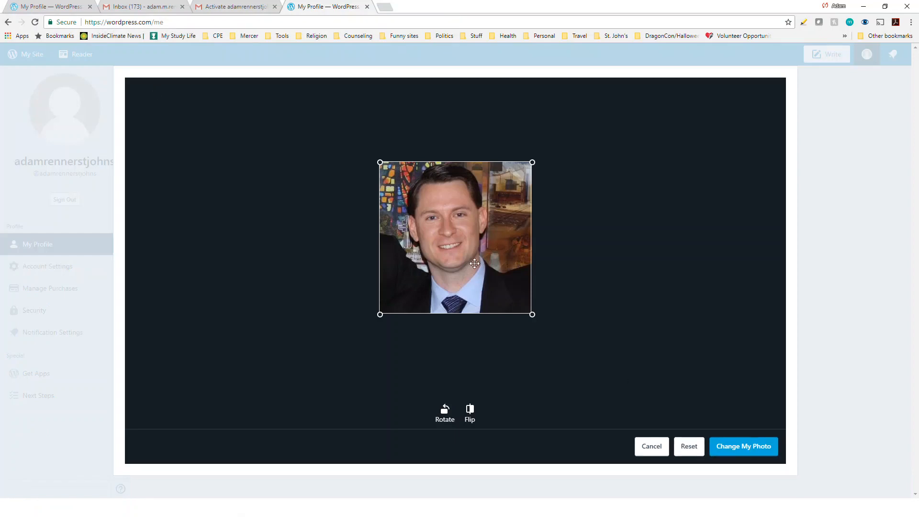
{"action": "left_click", "coordinate": [736, 447]}
- Enter the user's first and last name and save the profile details
{"action": "left_click", "coordinate": [509, 138]}
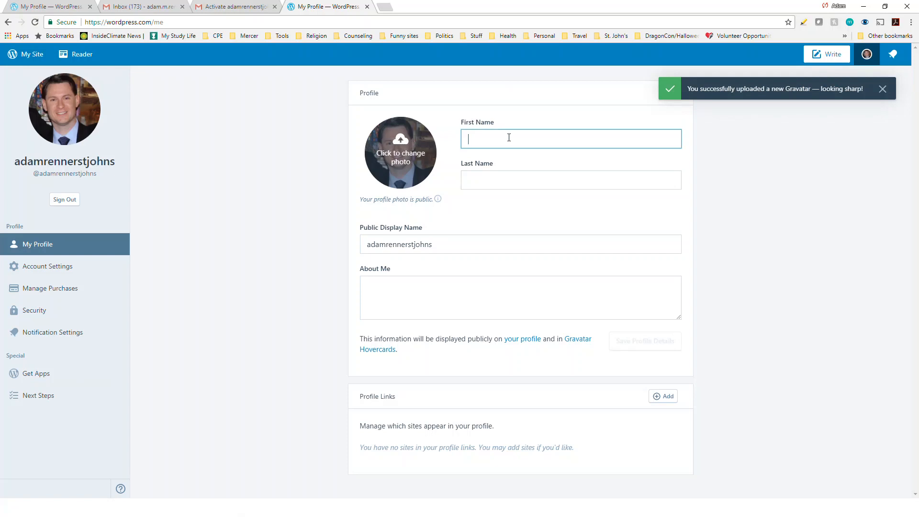
{"action": "key", "text": "Tab"}
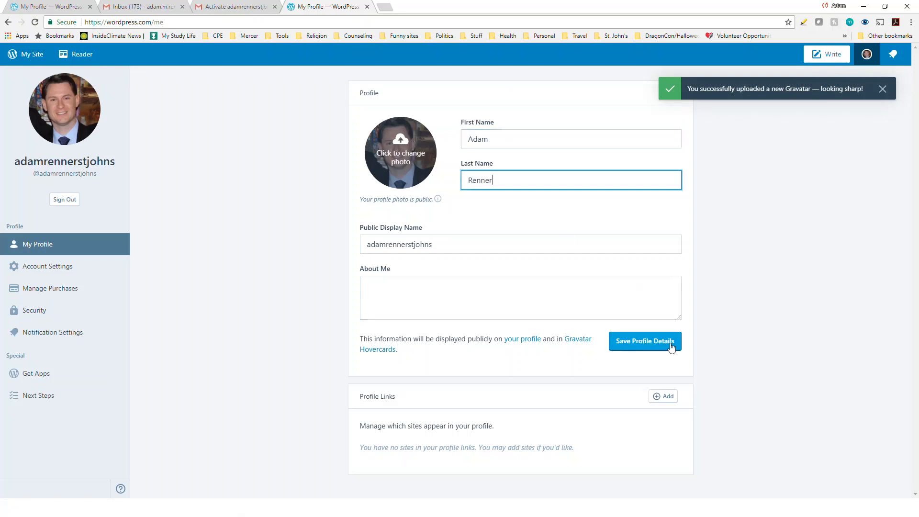
{"action": "left_click", "coordinate": [645, 340]}
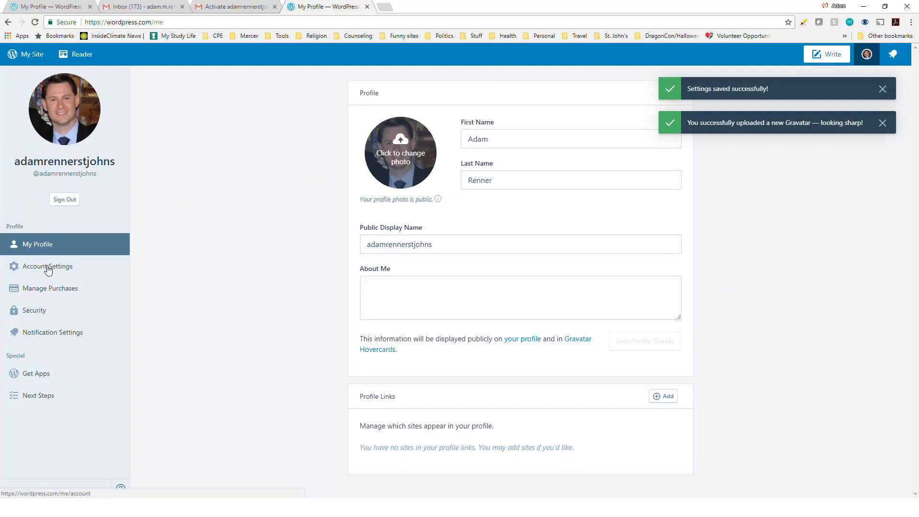
- Look through the Social Login, Two-Step Authentication and Account Recovery security tabs
{"action": "left_click", "coordinate": [52, 313]}
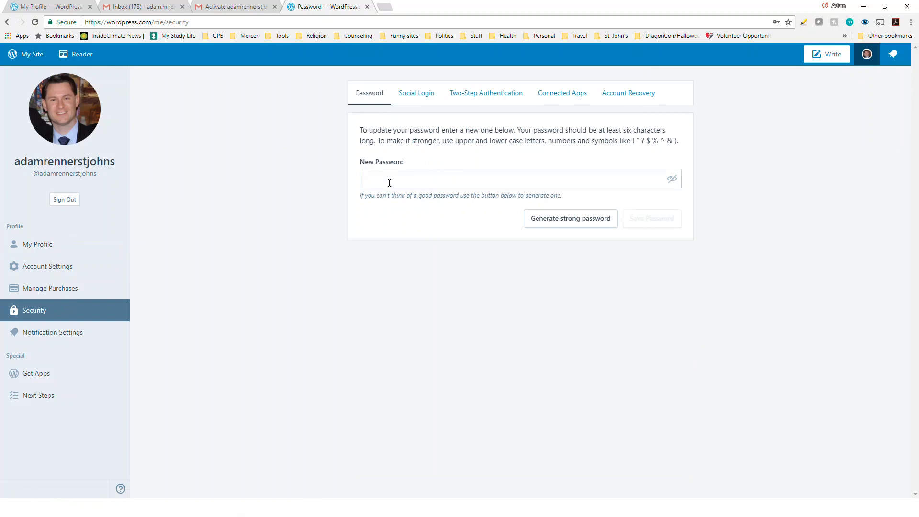
{"action": "left_click", "coordinate": [423, 97]}
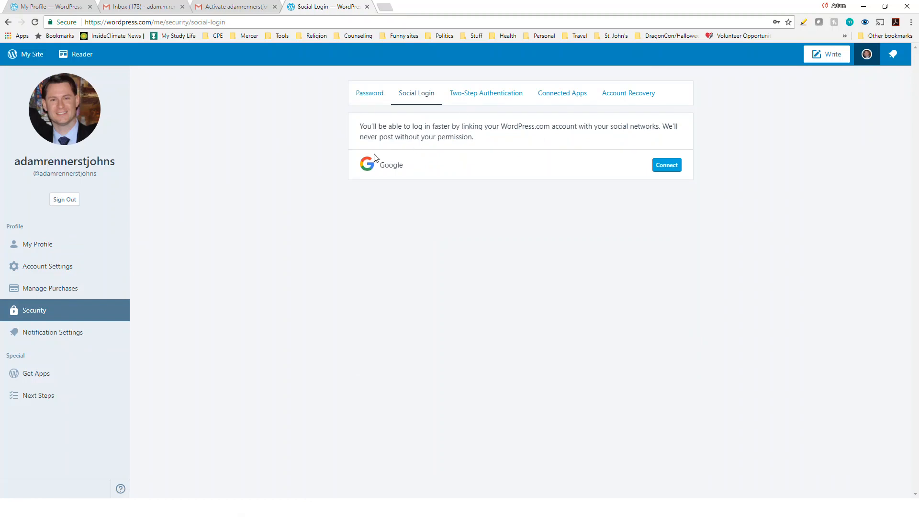
{"action": "left_click", "coordinate": [497, 98]}
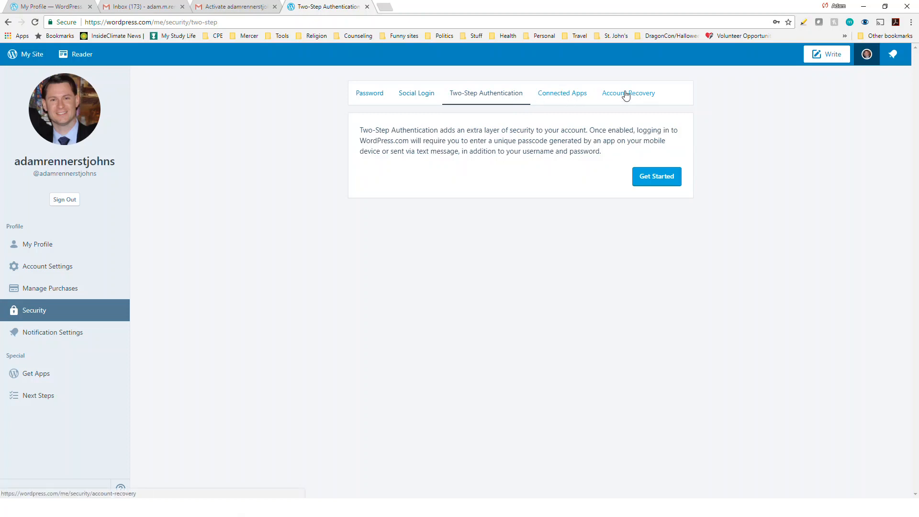
{"action": "left_click", "coordinate": [643, 95]}
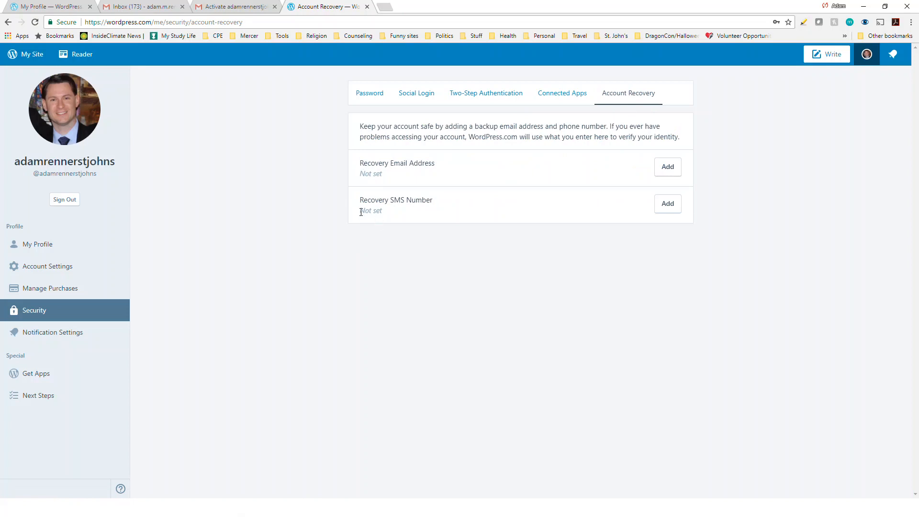
{"action": "left_click_drag", "start_coordinate": [361, 212], "coordinate": [385, 213]}
{"action": "left_click", "coordinate": [458, 210]}
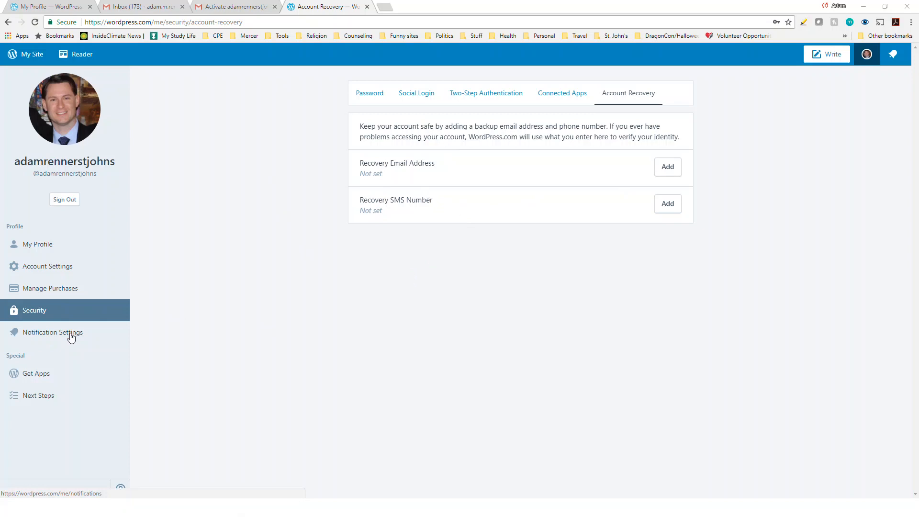
- Turn off Research, Community, Promotions, News and Digests emails, leaving only Suggestions, and save
{"action": "left_click", "coordinate": [70, 333]}
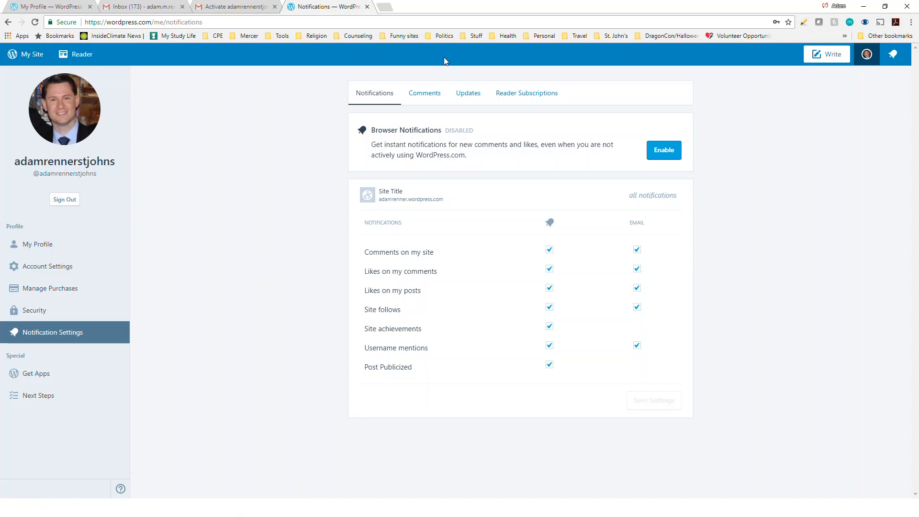
{"action": "left_click", "coordinate": [427, 93]}
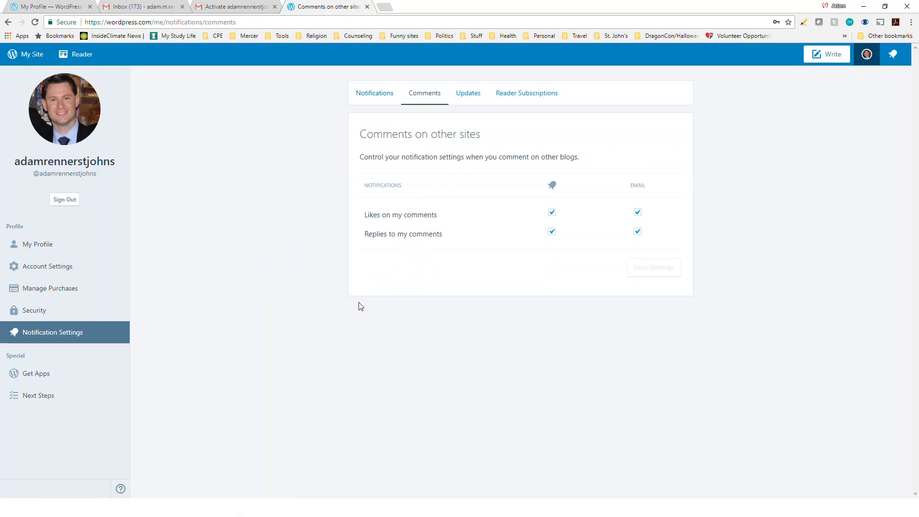
{"action": "left_click", "coordinate": [470, 96]}
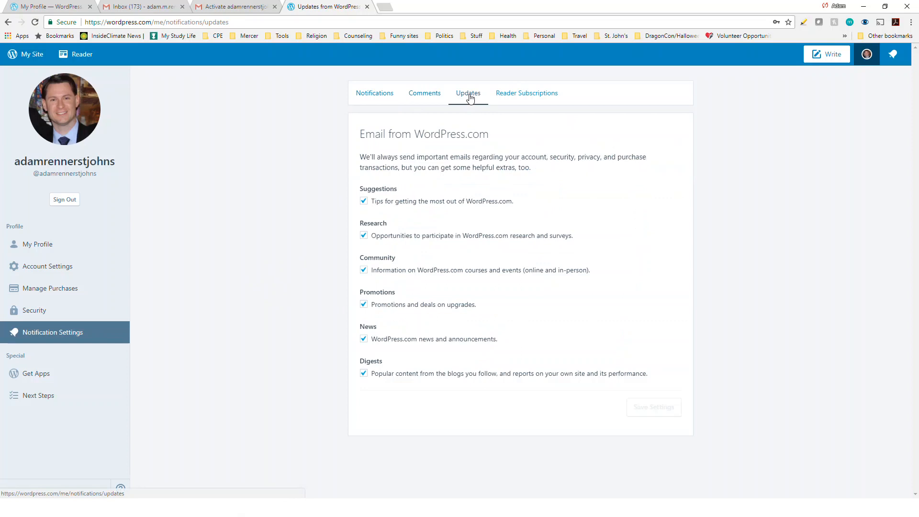
{"action": "left_click", "coordinate": [364, 236]}
{"action": "left_click", "coordinate": [363, 270]}
{"action": "left_click", "coordinate": [364, 304]}
{"action": "left_click", "coordinate": [364, 338]}
{"action": "left_click", "coordinate": [364, 373]}
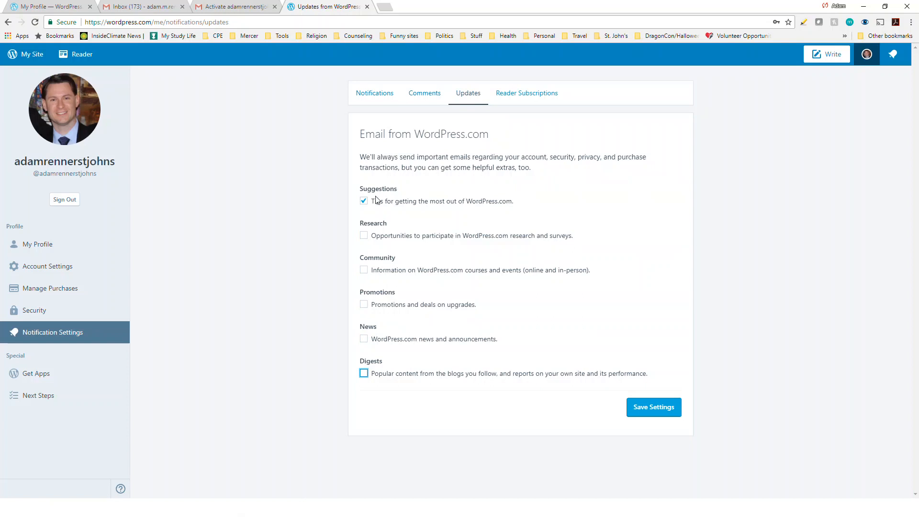
{"action": "left_click", "coordinate": [659, 412]}
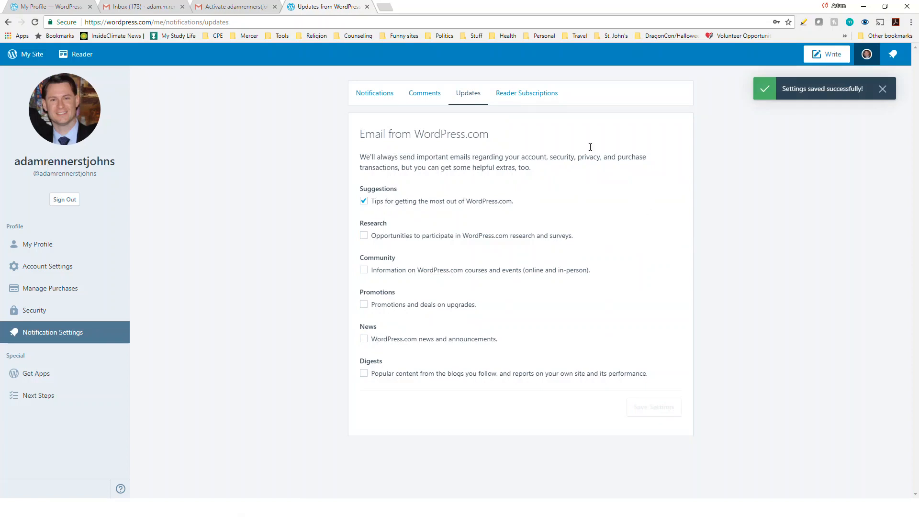
- Keep Reader Subscriptions default email delivery on Instantly and save the notification settings
{"action": "left_click", "coordinate": [526, 95]}
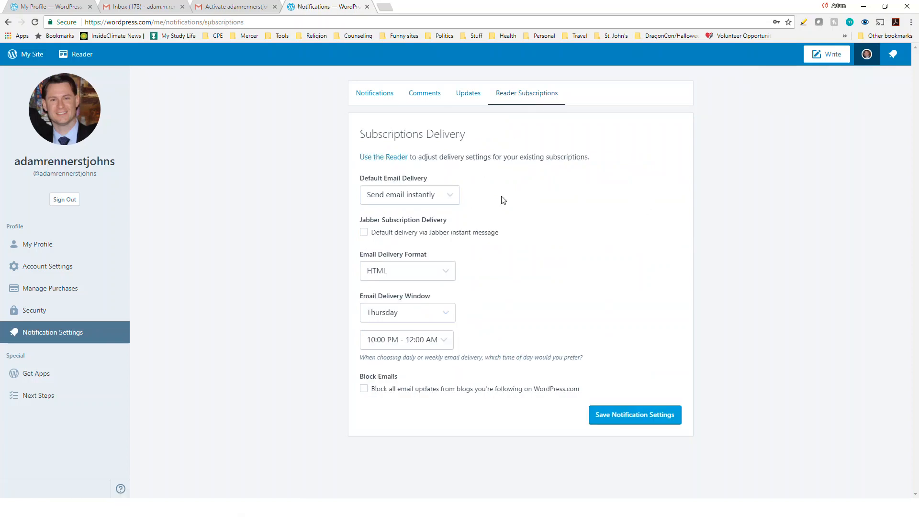
{"action": "left_click", "coordinate": [443, 201]}
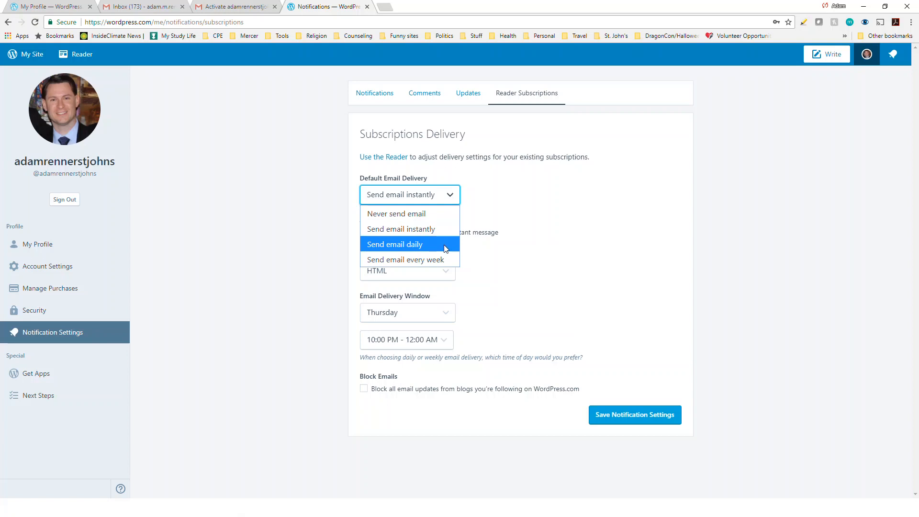
{"action": "left_click", "coordinate": [525, 224]}
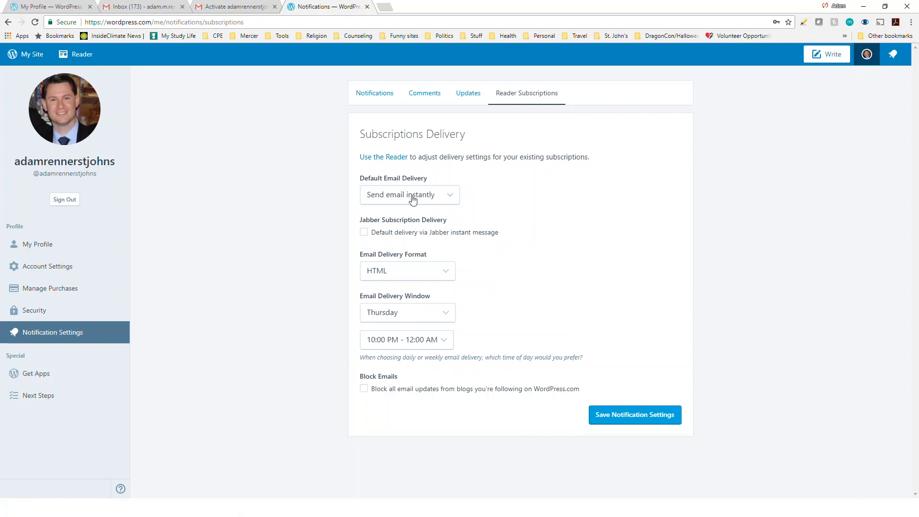
{"action": "left_click", "coordinate": [639, 419]}
- Go to the GraceSpace site at grace.stjohnsatlanta.org
{"action": "left_click", "coordinate": [325, 20]}
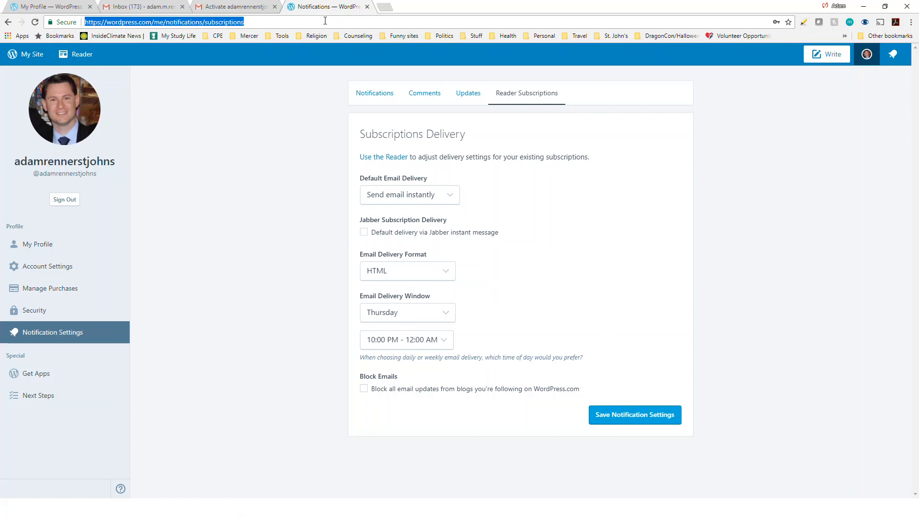
{"action": "type", "text": "grace.stjohnsatlanta.org"}
{"action": "key", "text": "Return"}
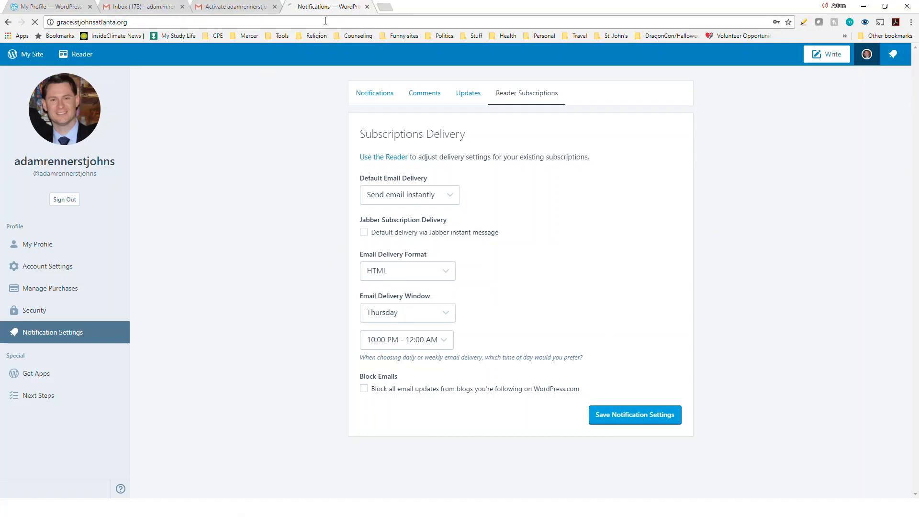